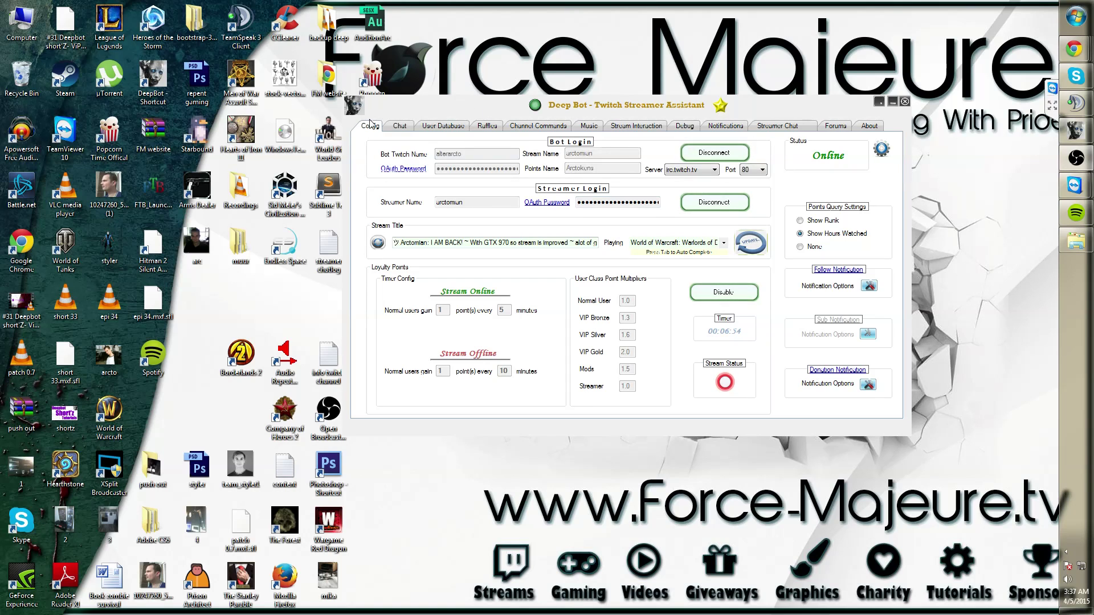
- Locate DeepBot's Fetch NowPlaying from Last.FM option in Master Settings, then show Last.fm's welcome page
left_click(882, 149)
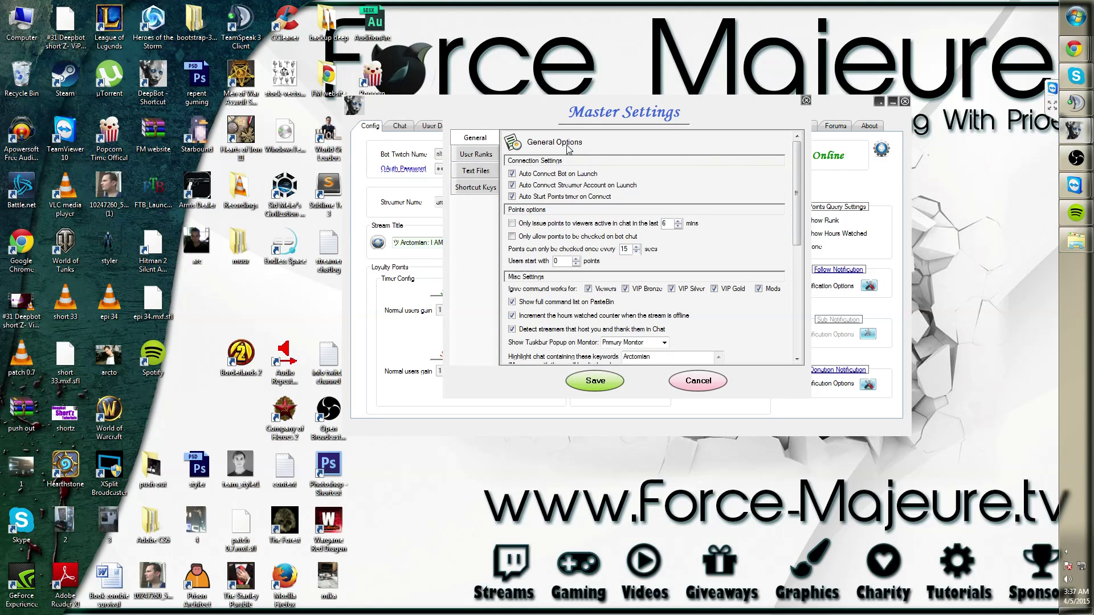
left_click_drag(800, 162, 801, 282)
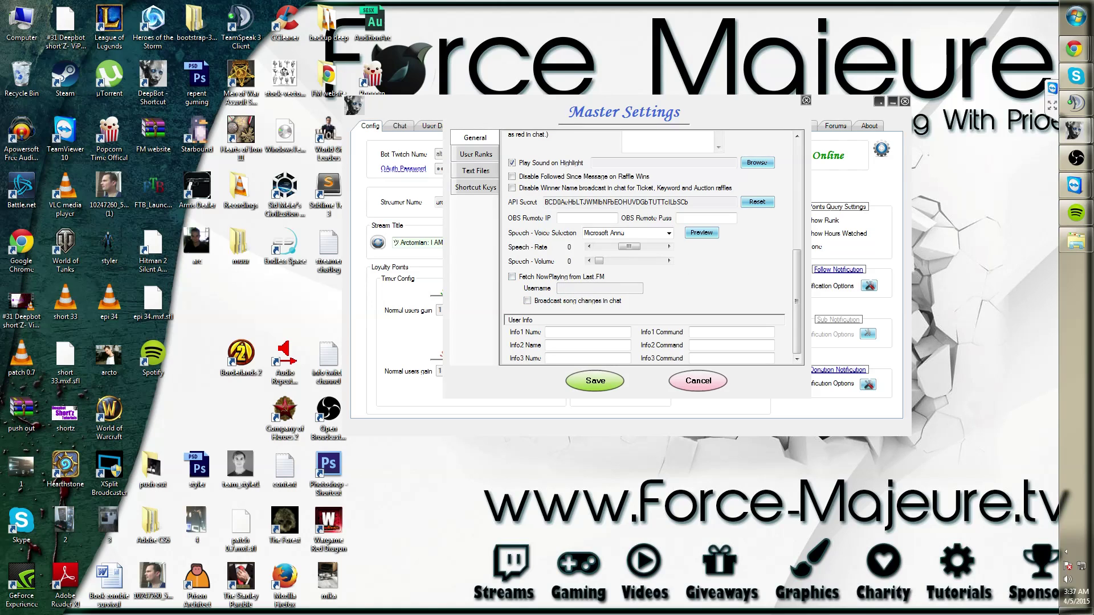
left_click(1074, 49)
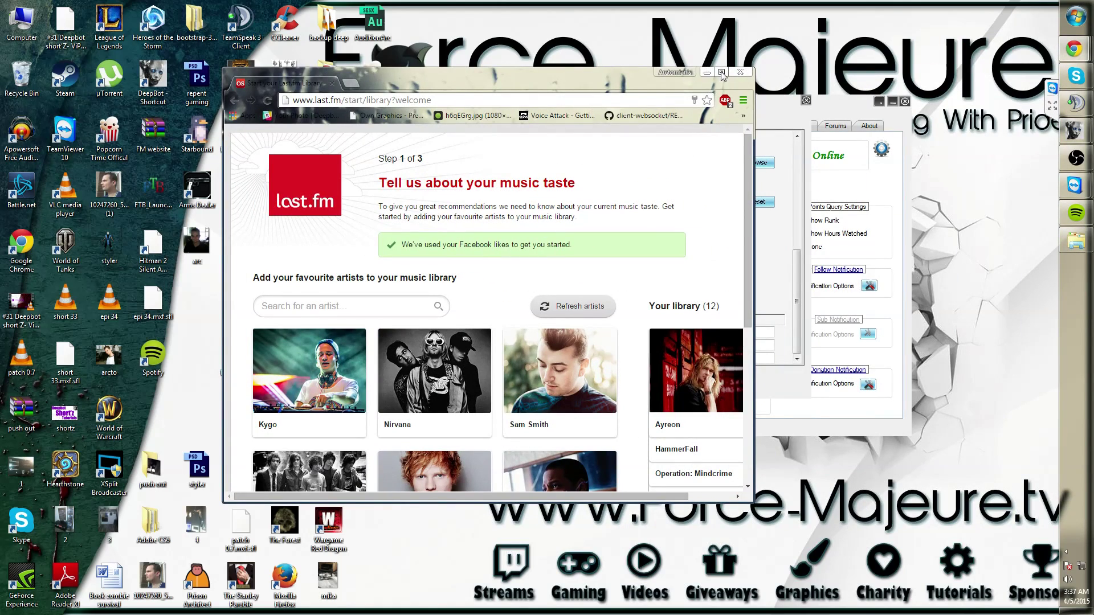
- Maximize the Last.fm welcome page in Chrome, then minimize Chrome to reveal DeepBot's Master Settings
left_click(721, 73)
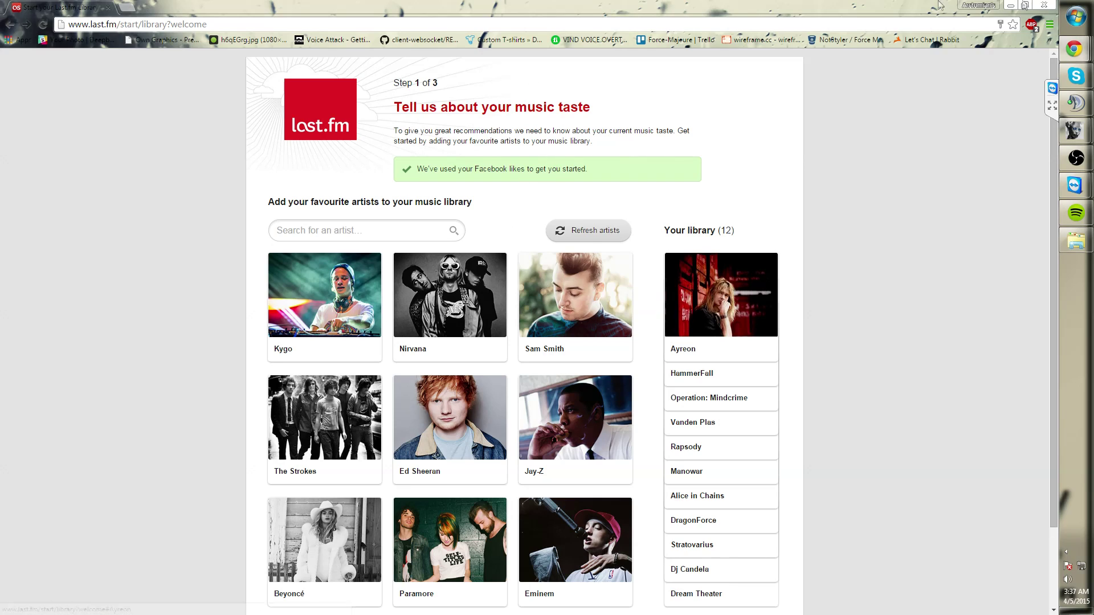
left_click(1011, 7)
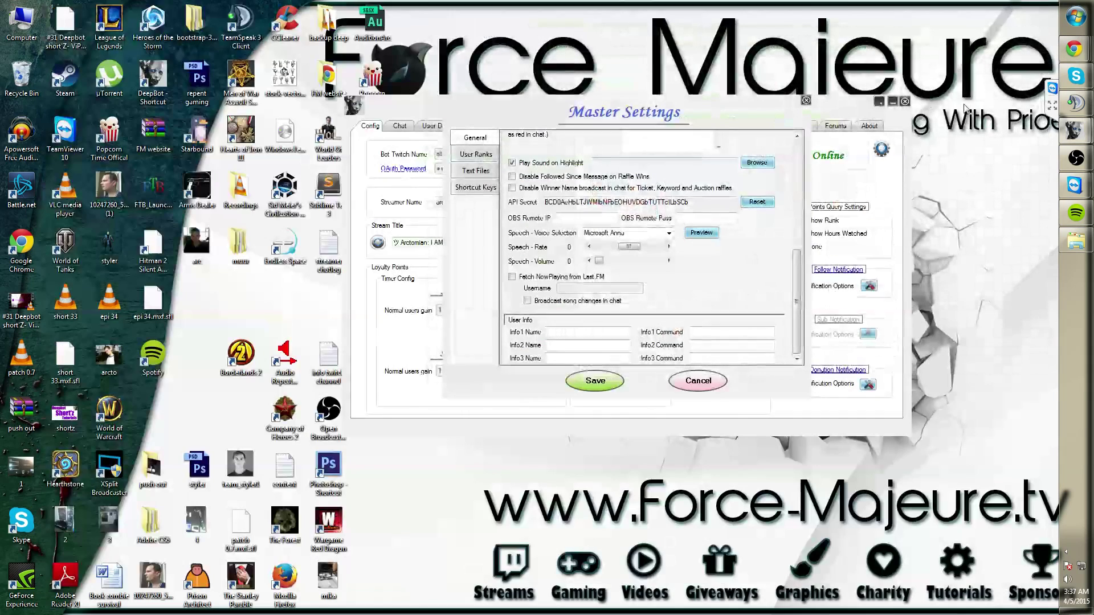
- Open Spotify's Settings from the account menu and reach the Last.fm scrobbling section
left_click(1076, 213)
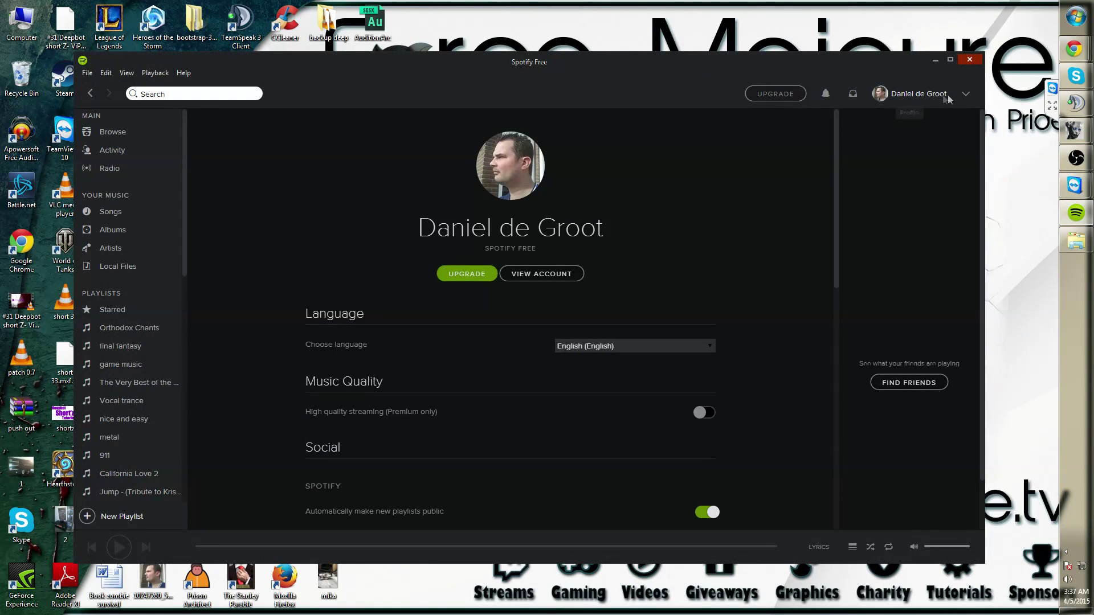
left_click(964, 94)
left_click(926, 181)
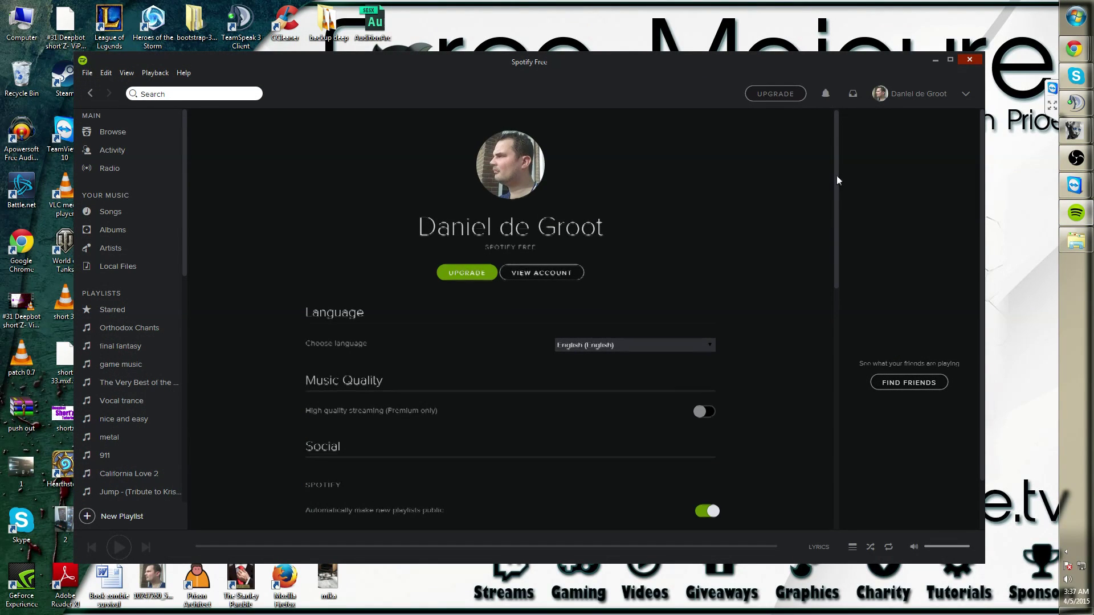
mouse_move(837, 176)
left_mouse_down()
mouse_move(826, 337)
mouse_move(816, 347)
left_mouse_up()
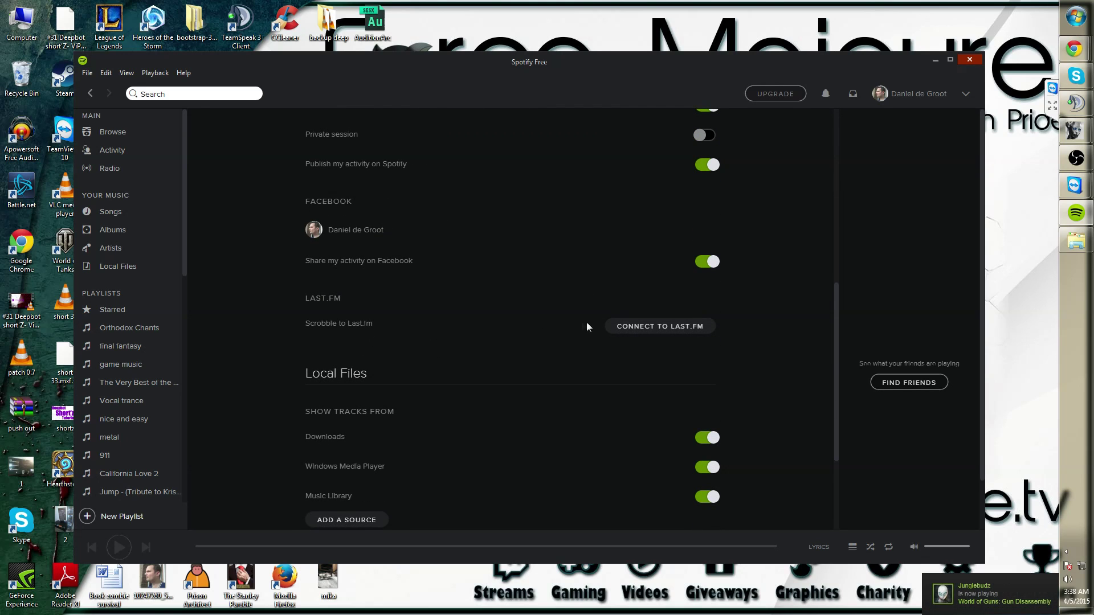
- Connect Spotify scrobbling by logging into Last.fm with username and password, then minimize Spotify
left_click(668, 329)
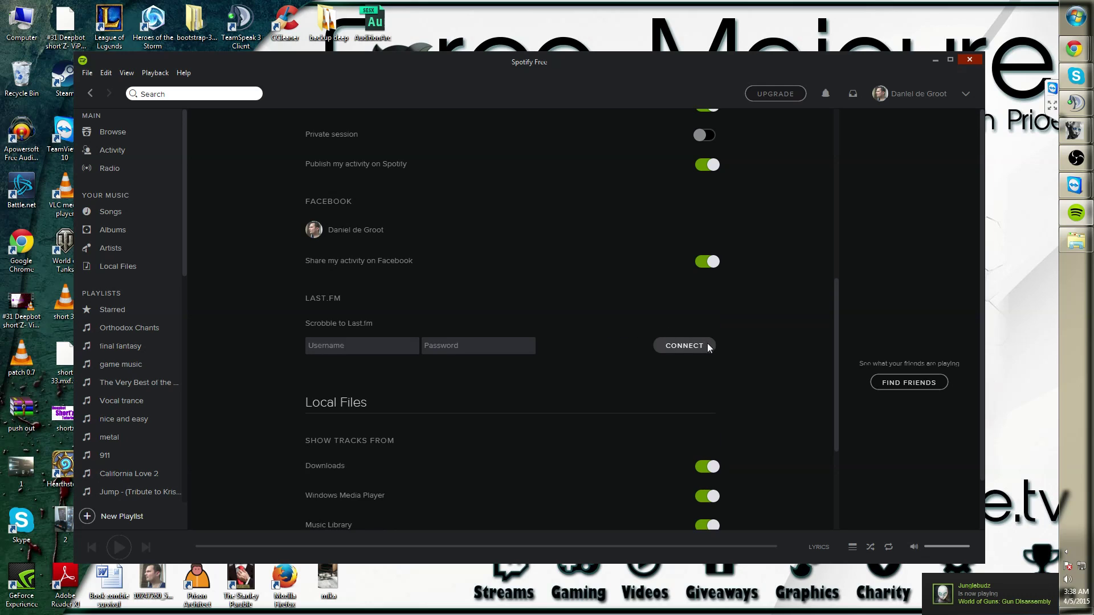
left_click(365, 346)
type("Arctomlan")
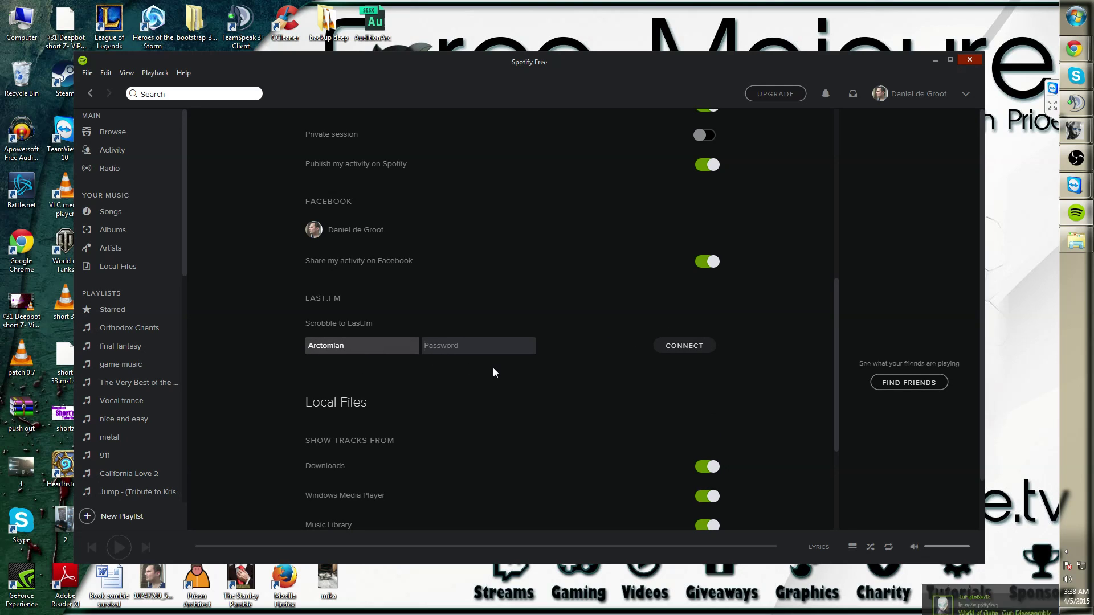
key("Tab")
type("*******")
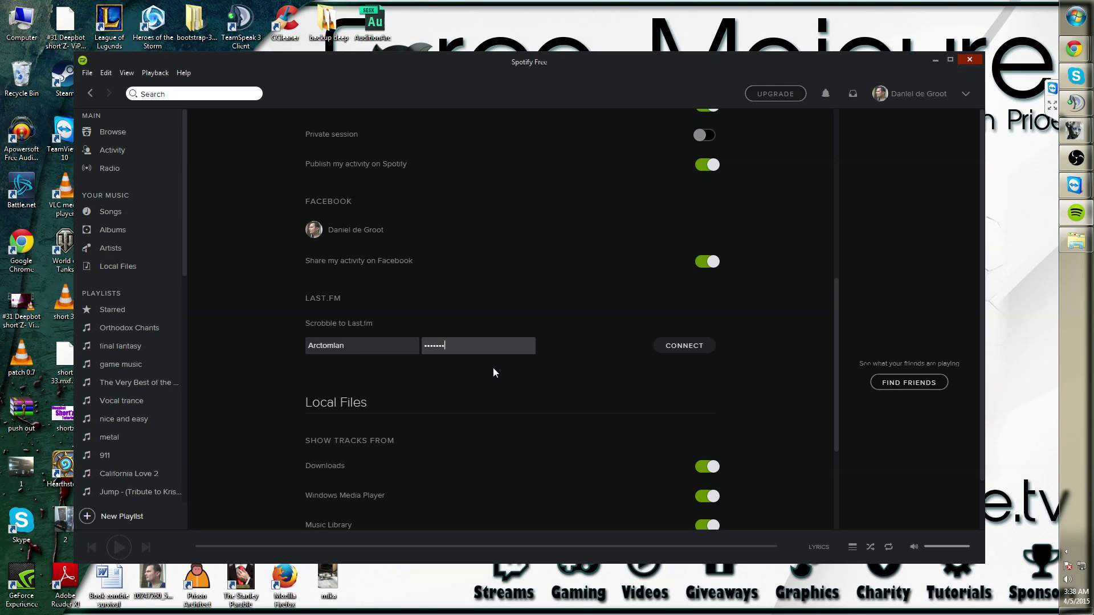
type("****")
key("Return")
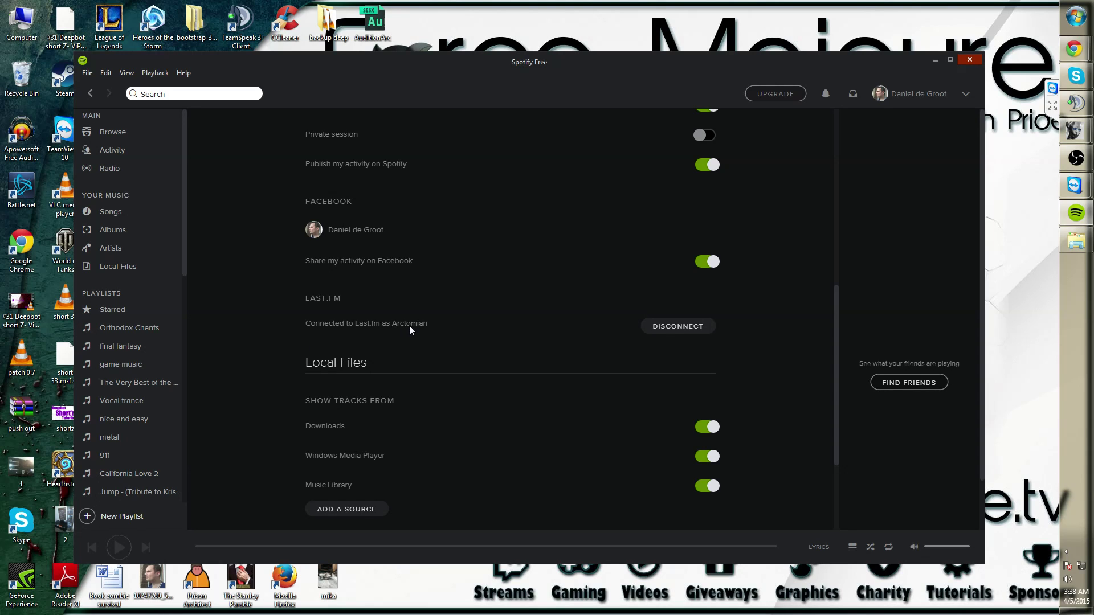
left_click(948, 60)
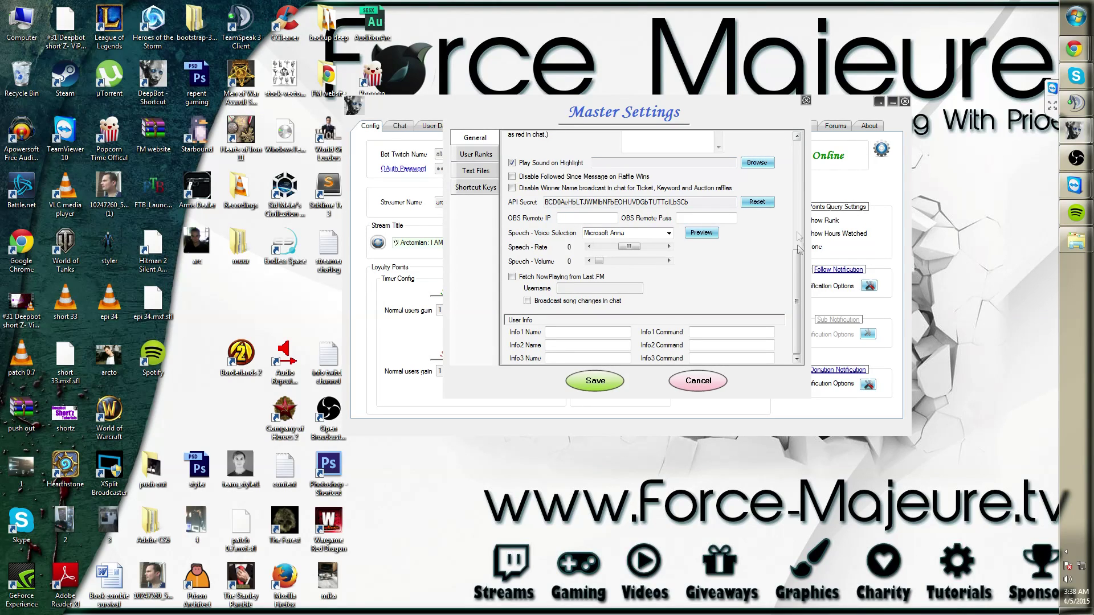
- Enable Fetch NowPlaying from Last FM with the username and Broadcast song changes in chat, then save
left_click(513, 276)
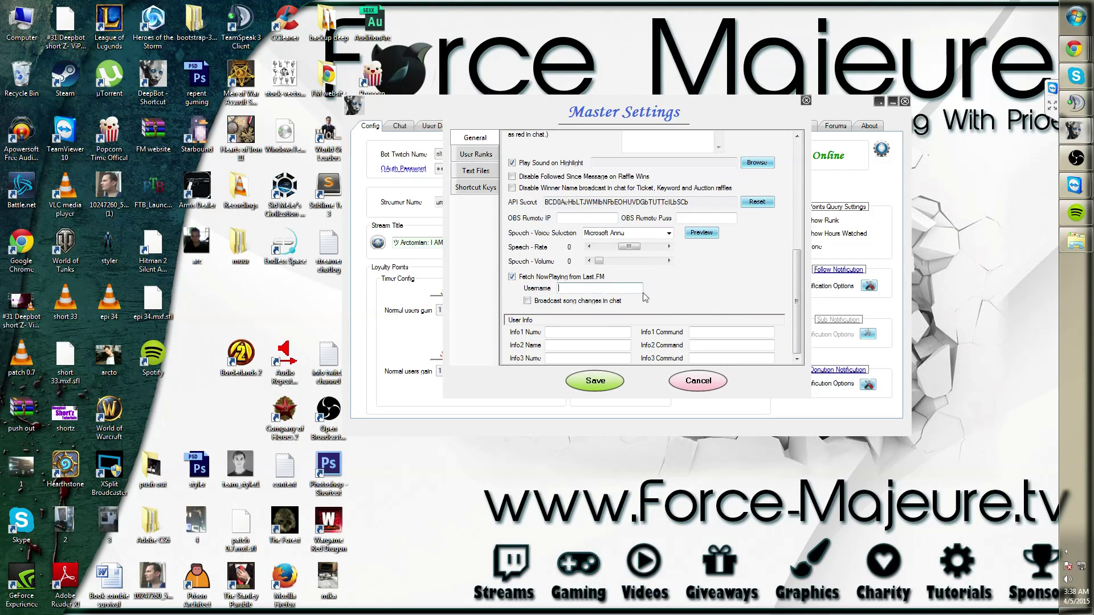
type("Arc")
type("mian")
left_click(528, 300)
left_click(602, 387)
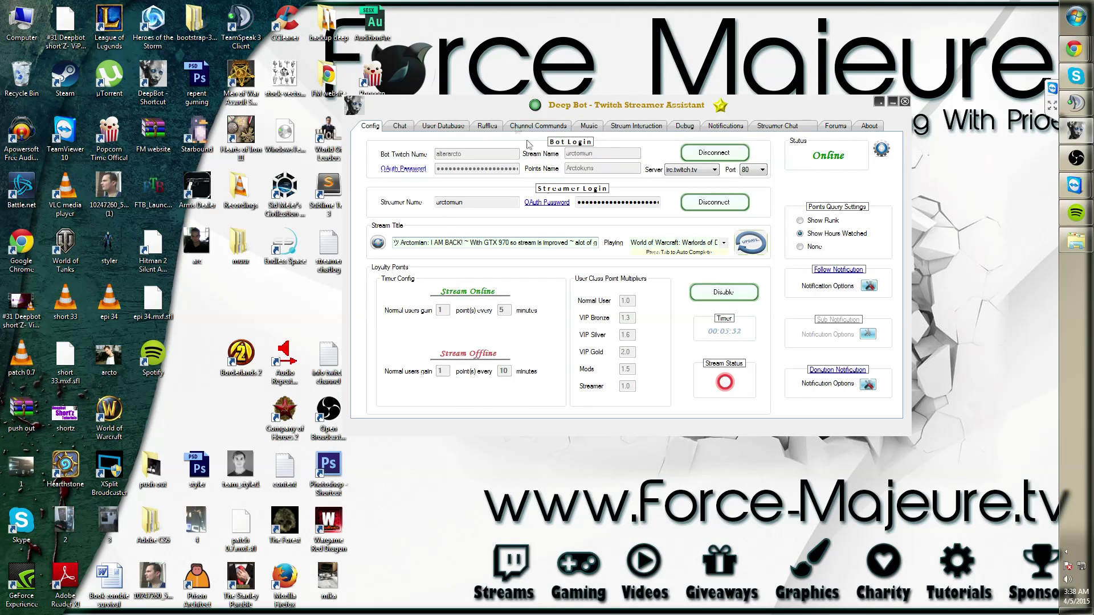
- Send '!song' from DeepBot's Chat tab to test the now-playing response
left_click(400, 127)
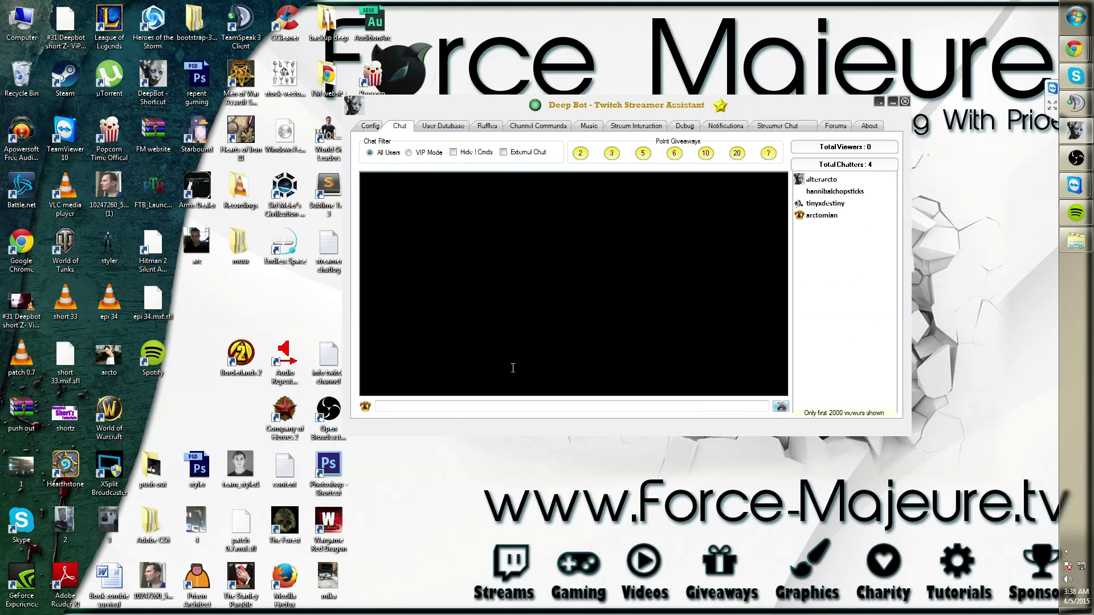
left_click(455, 407)
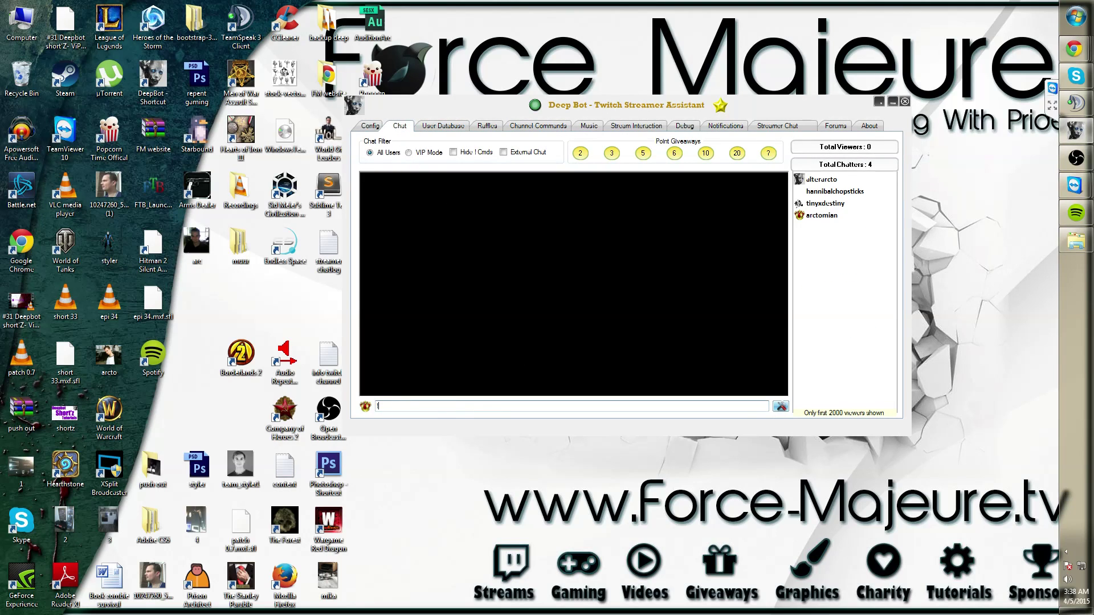
type("!song")
key("Return")
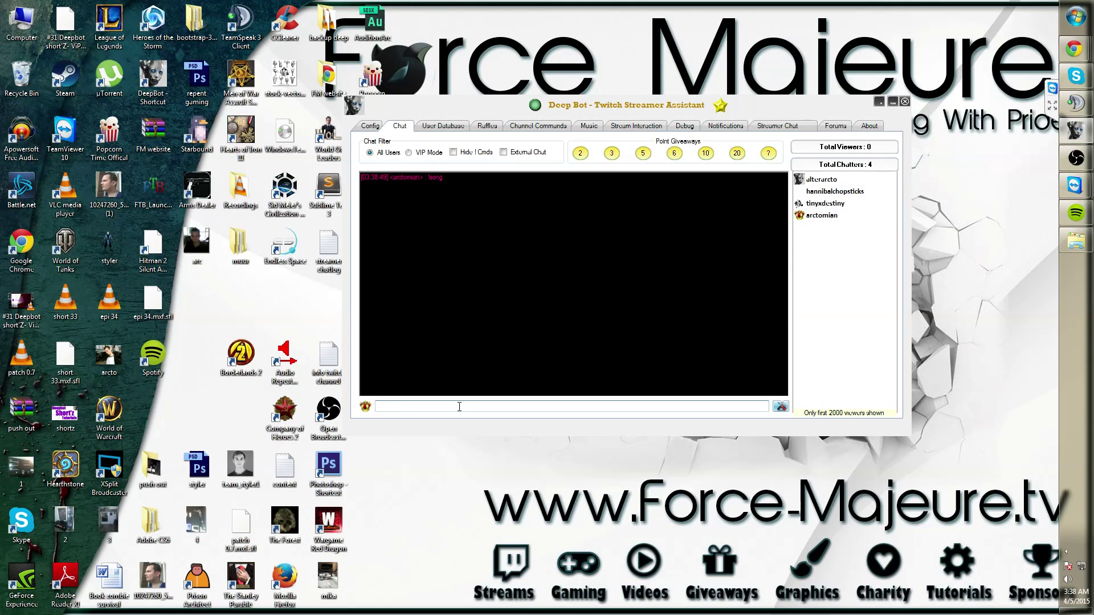